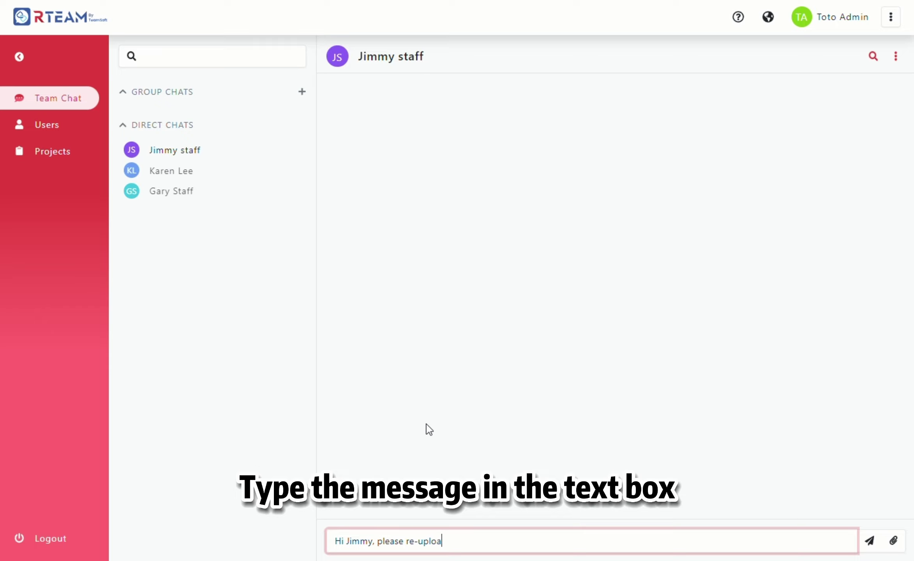
Finish and send the message requesting "please re-upload the image of tasks 01, thanks", and send the Sample_Floorplan image in the chat.
text(d the image of tasks 01, thanks)
key(Return)
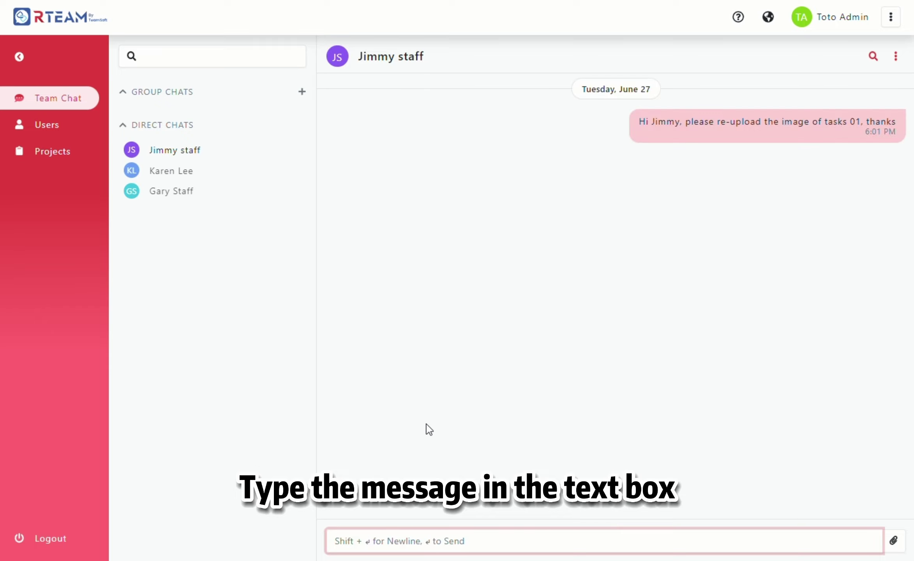
click(895, 541)
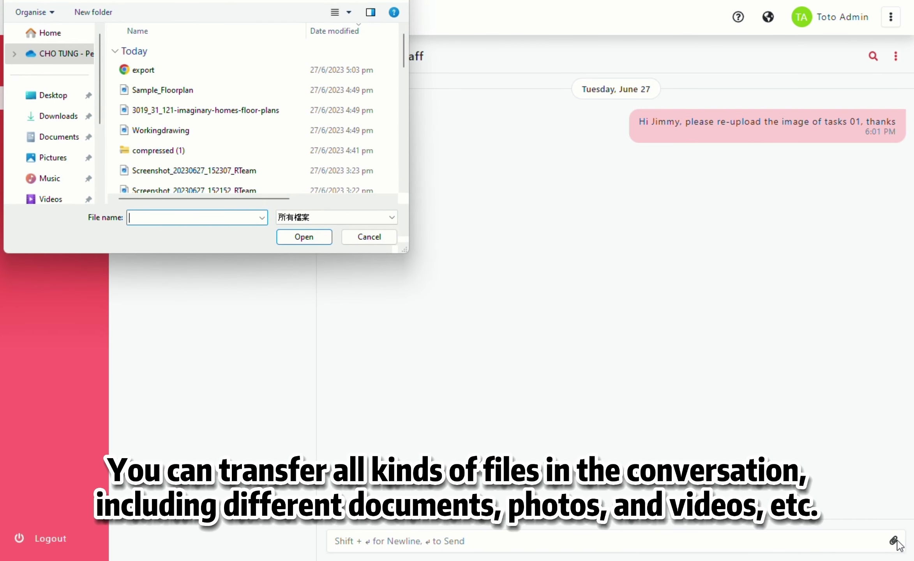
click(168, 93)
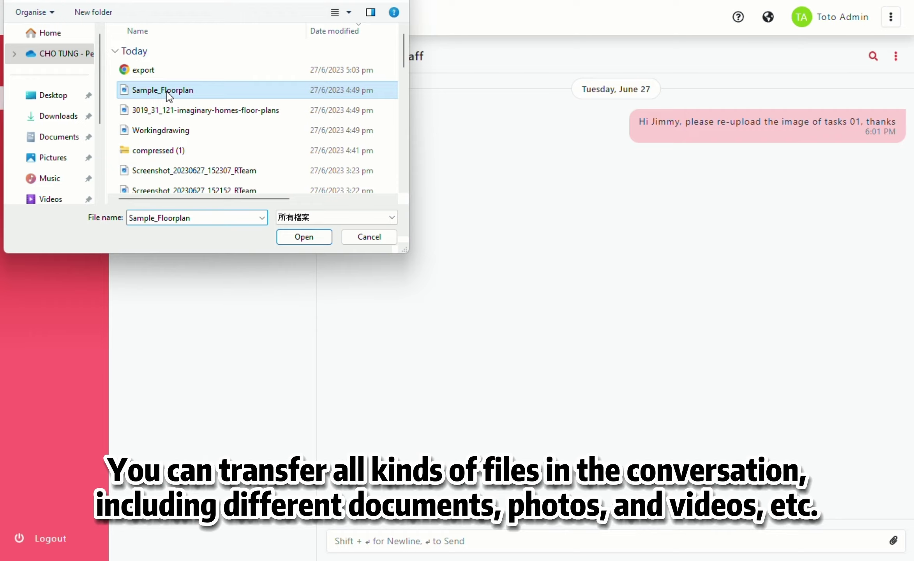
double_click(168, 93)
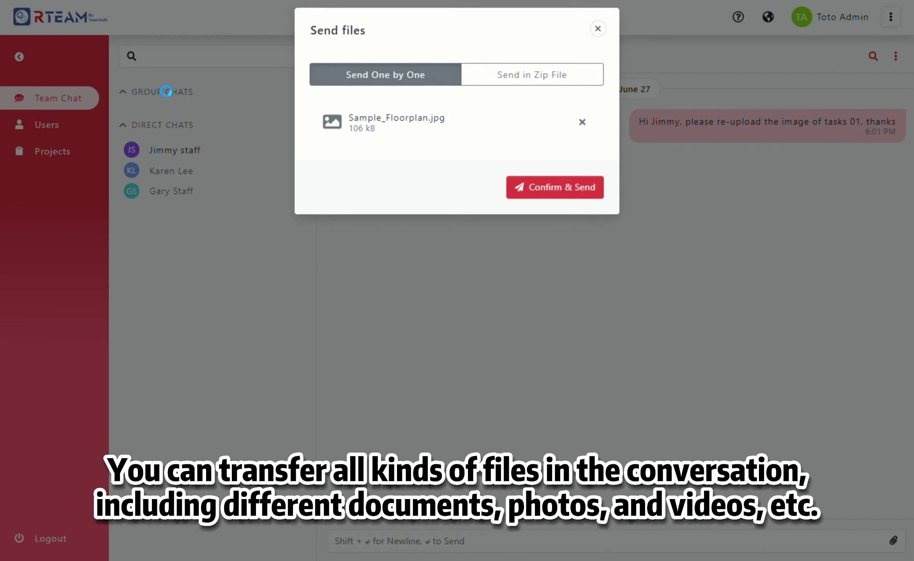
click(574, 201)
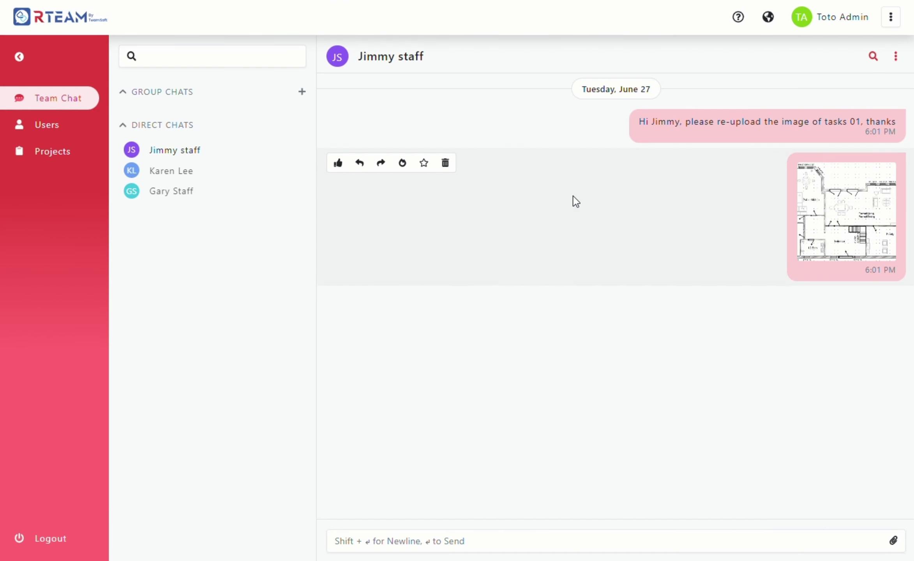
Reply to the sent floor plan image with the message "Like this, thanks".
click(365, 164)
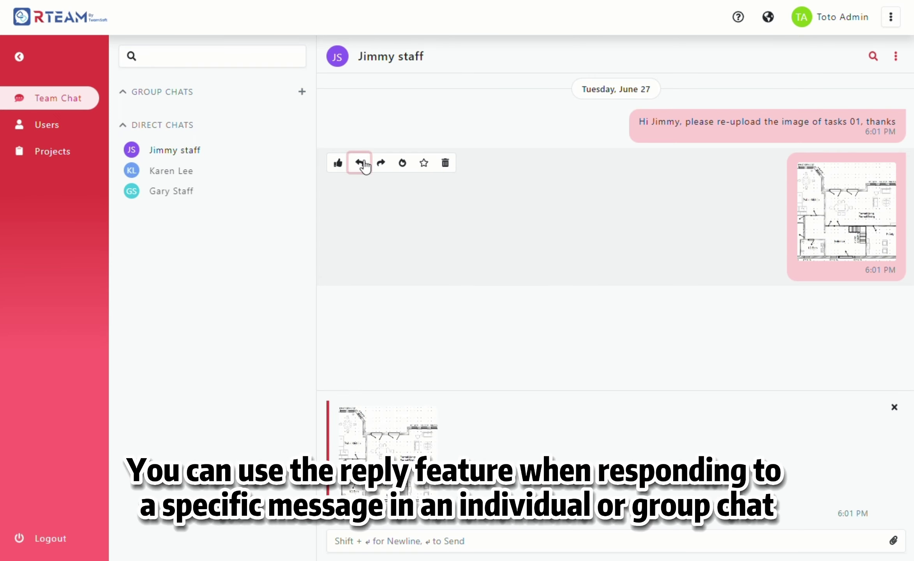
click(395, 543)
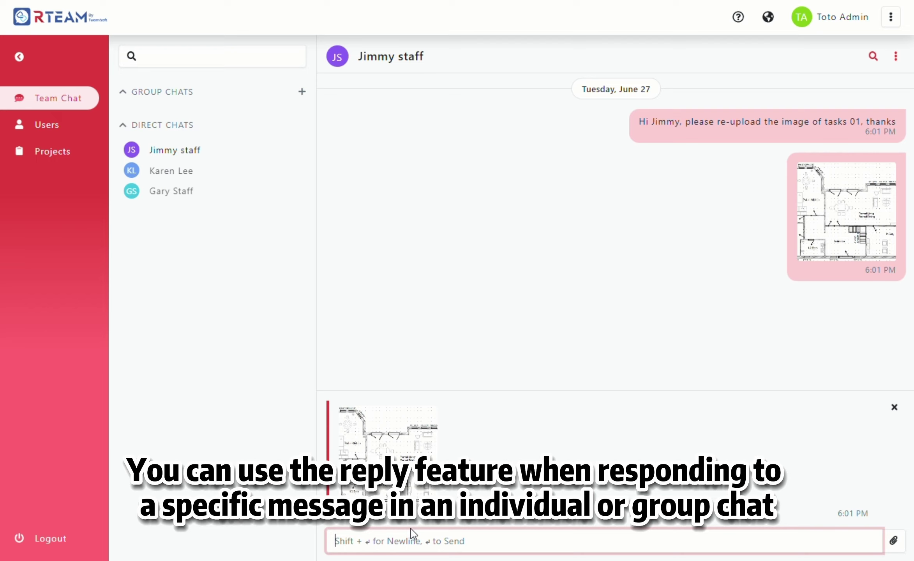
text(Like t)
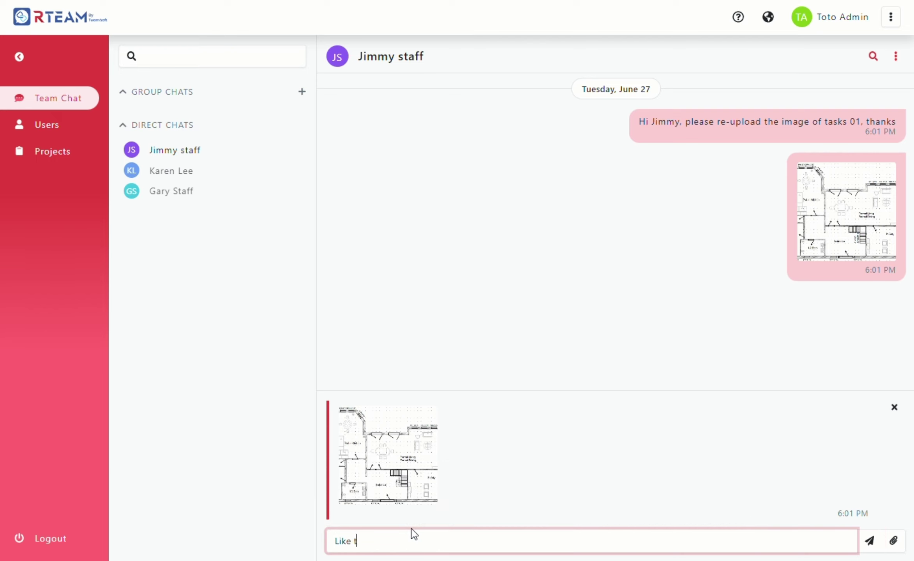
text(his, thanks)
key(Return)
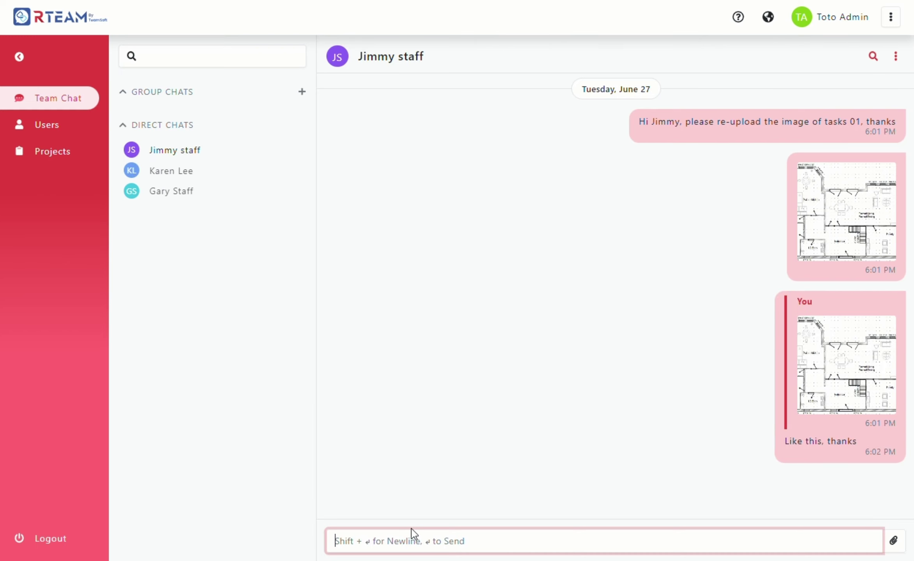
Send the files 3019_31_121-imaginary-homes-floor-plans and Workingdrawing together in the conversation as a zip file.
click(894, 540)
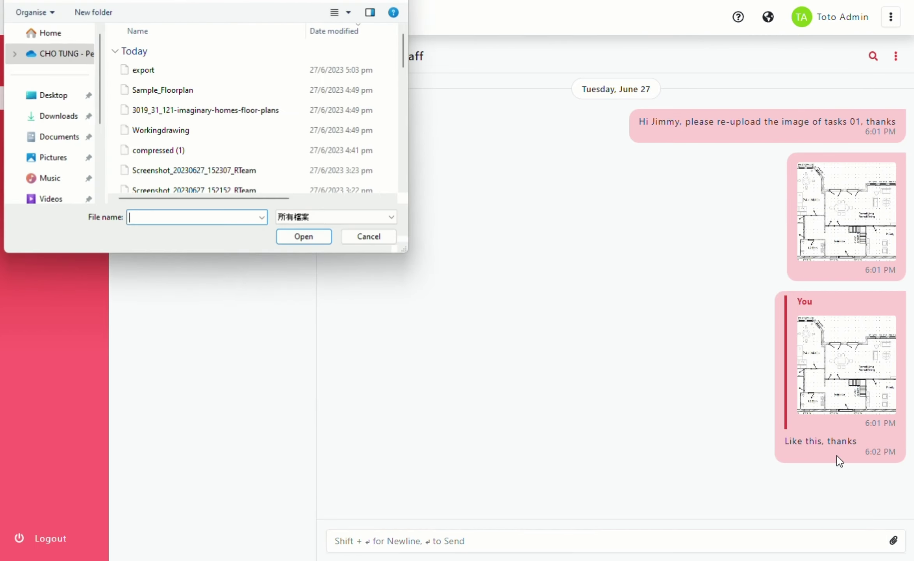
click(217, 113)
ctrl+click(209, 130)
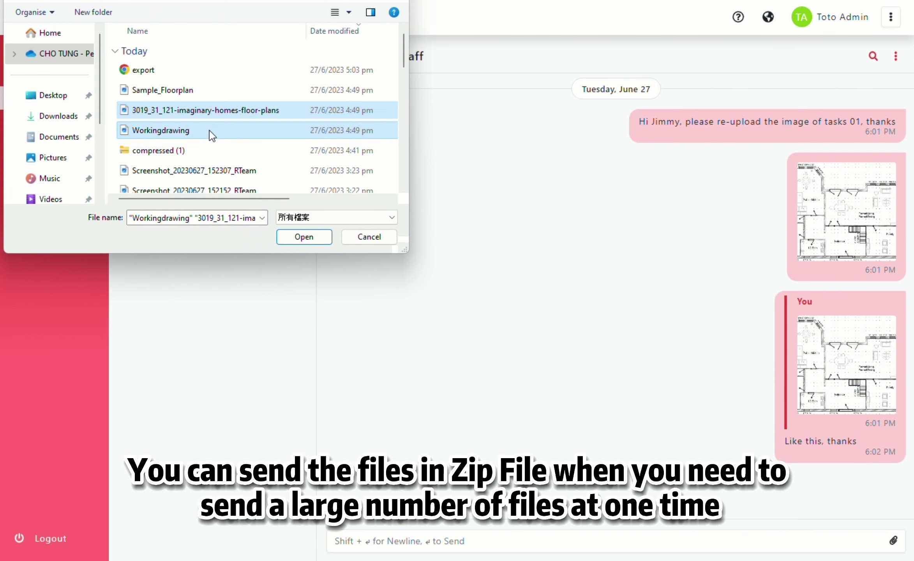
click(307, 238)
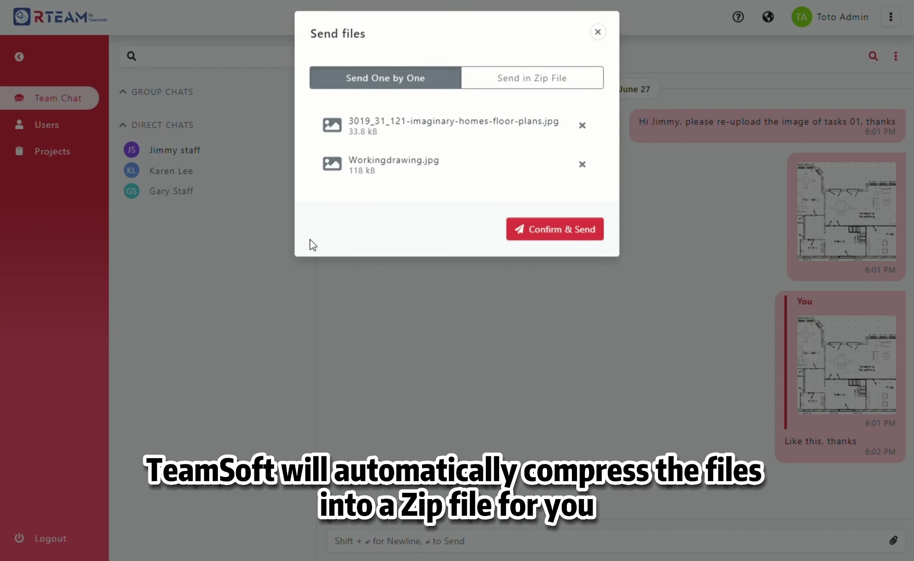
click(515, 89)
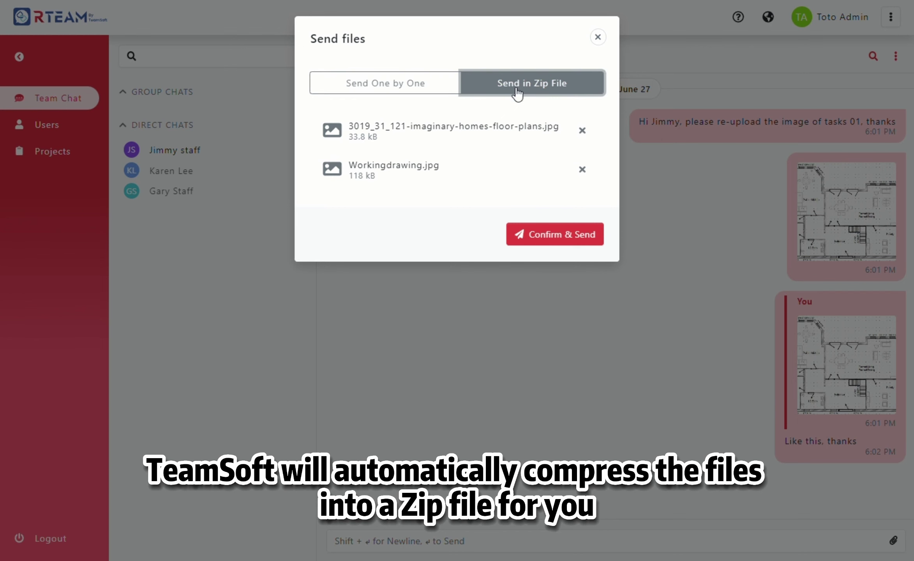
click(577, 239)
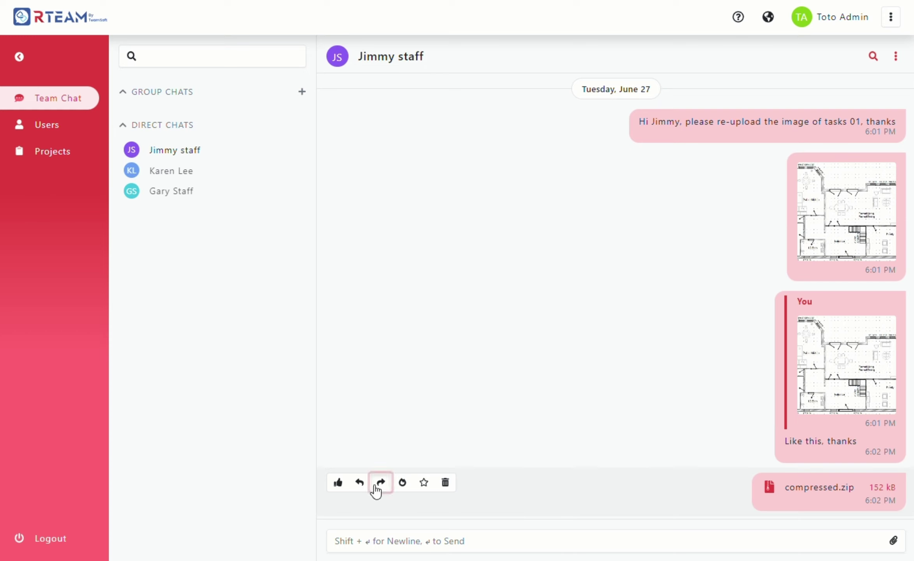
Forward the compressed.zip message to the staff contact listed last under direct chats, with the caption "Please check".
click(381, 483)
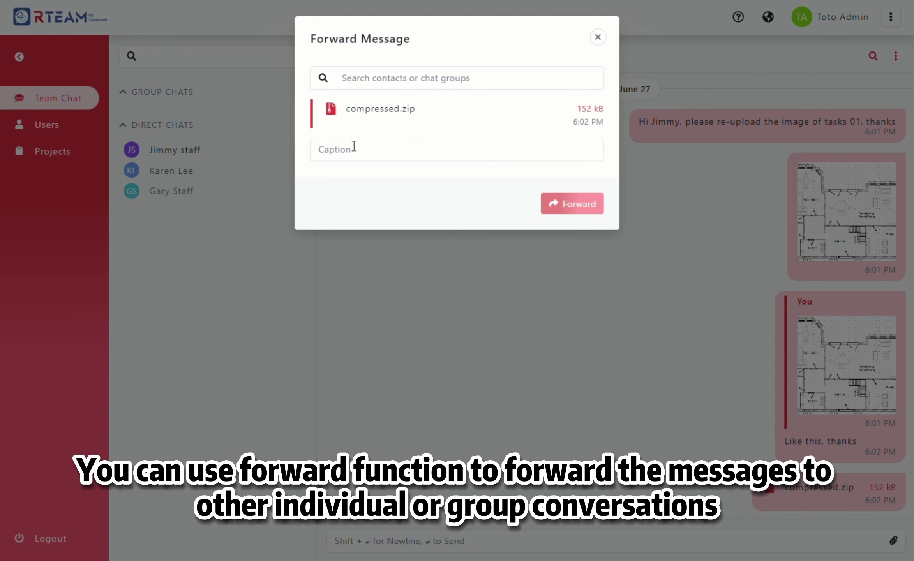
click(366, 82)
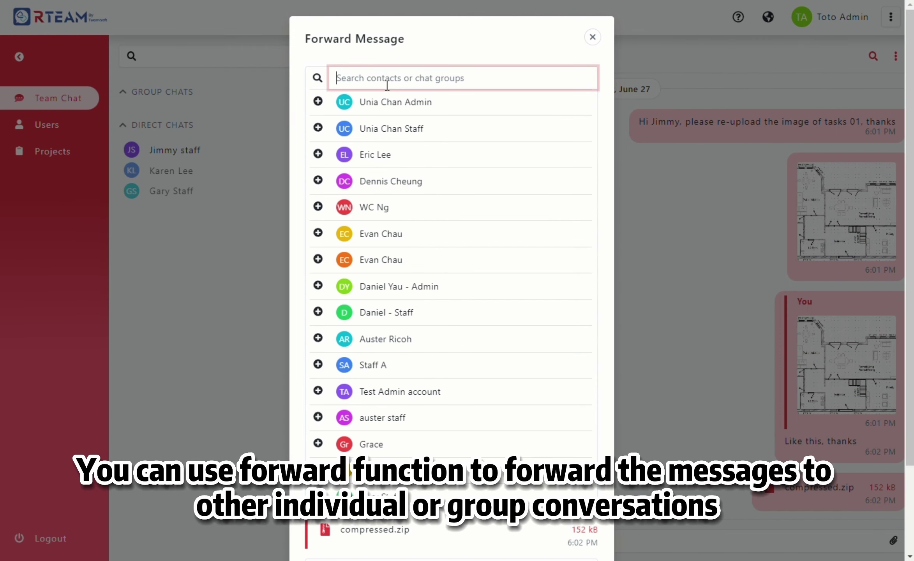
text(Gary)
click(388, 103)
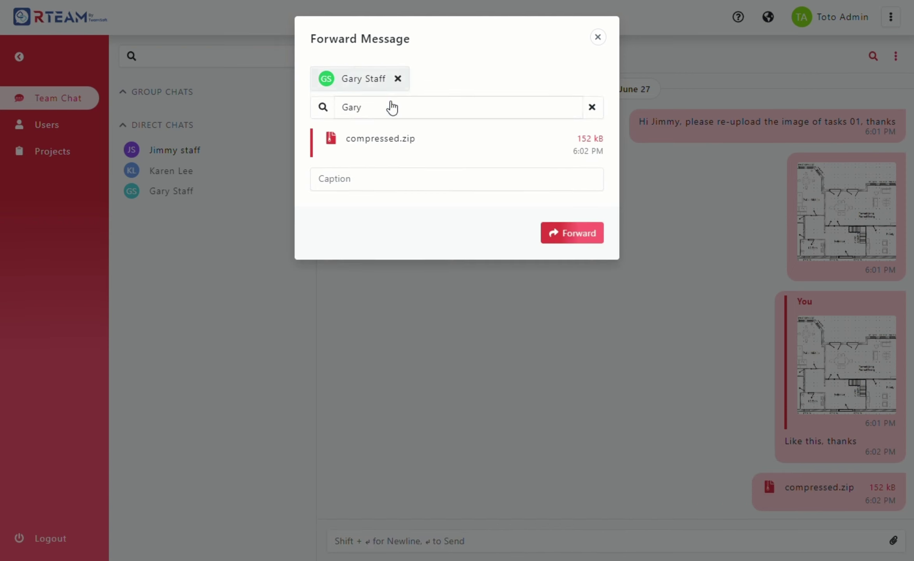
click(365, 178)
text(Please check)
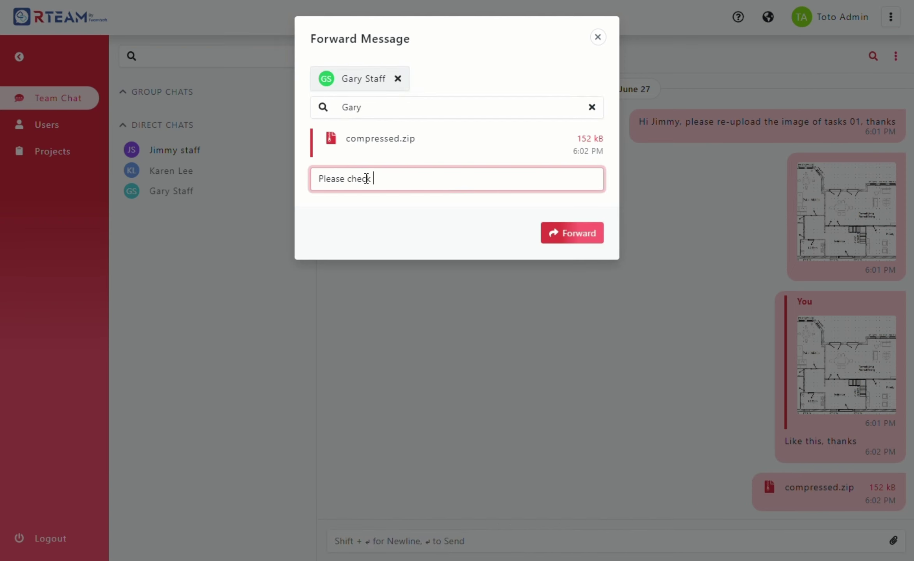
click(557, 230)
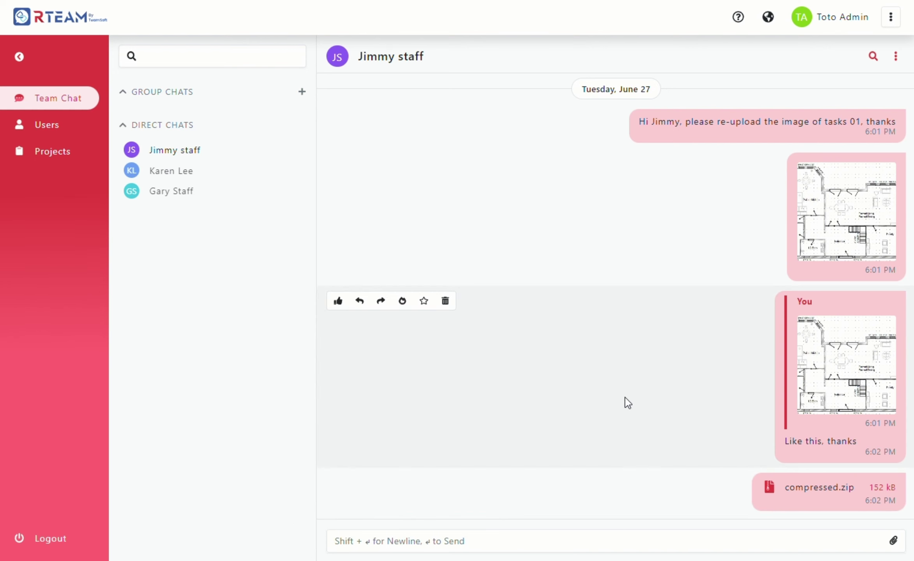
Like the "Like this, thanks" reply and the original floor plan image message.
click(337, 301)
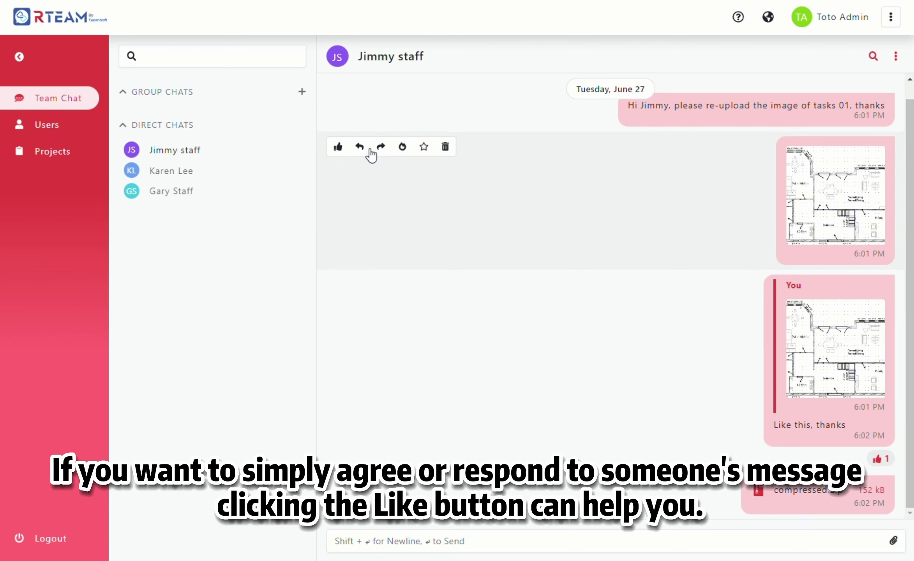
click(339, 149)
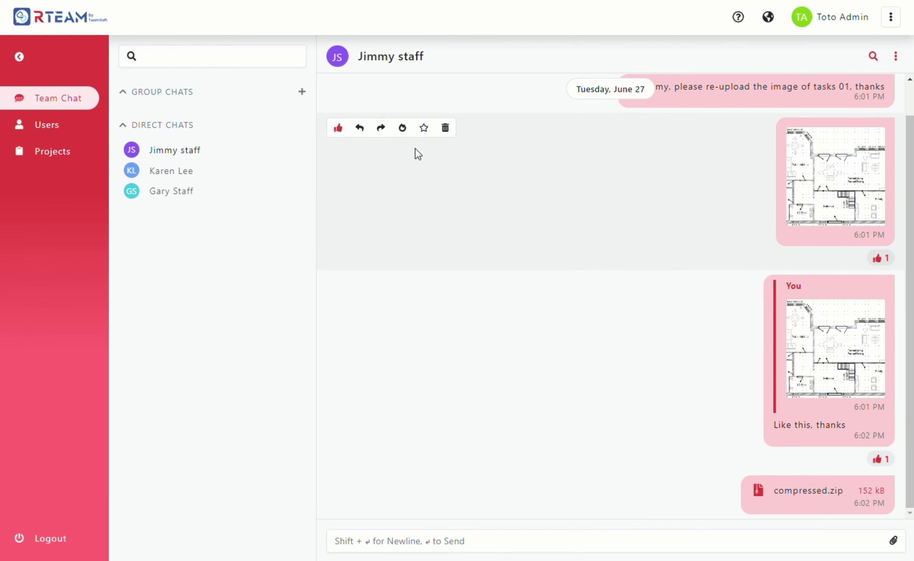
Send the message "hi" in the conversation, and delete that message.
click(511, 541)
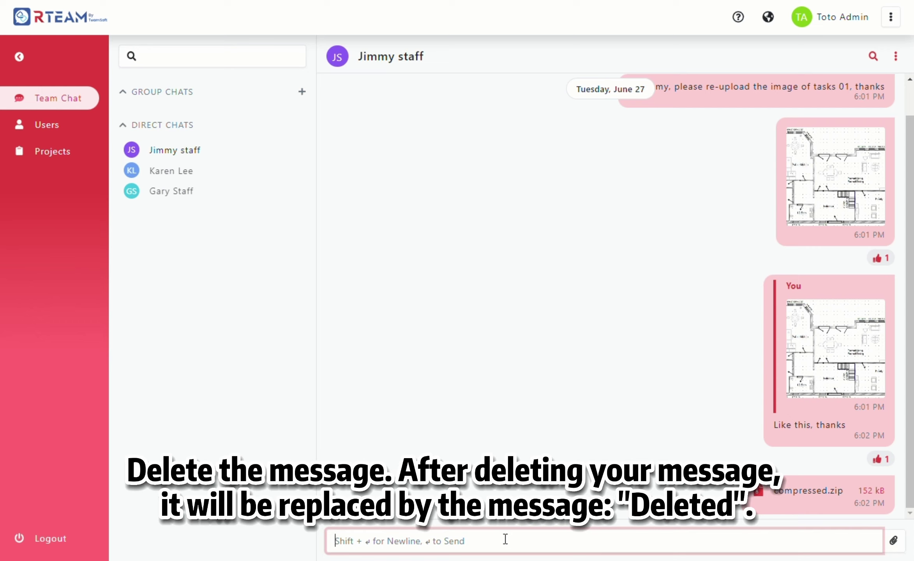
text(hi)
key(Return)
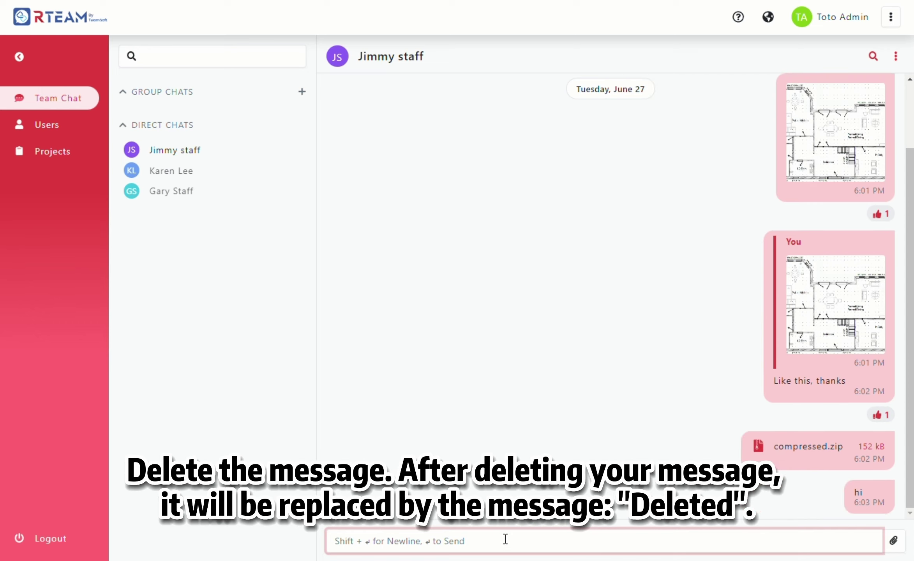
mouse_move(845, 512)
click(445, 490)
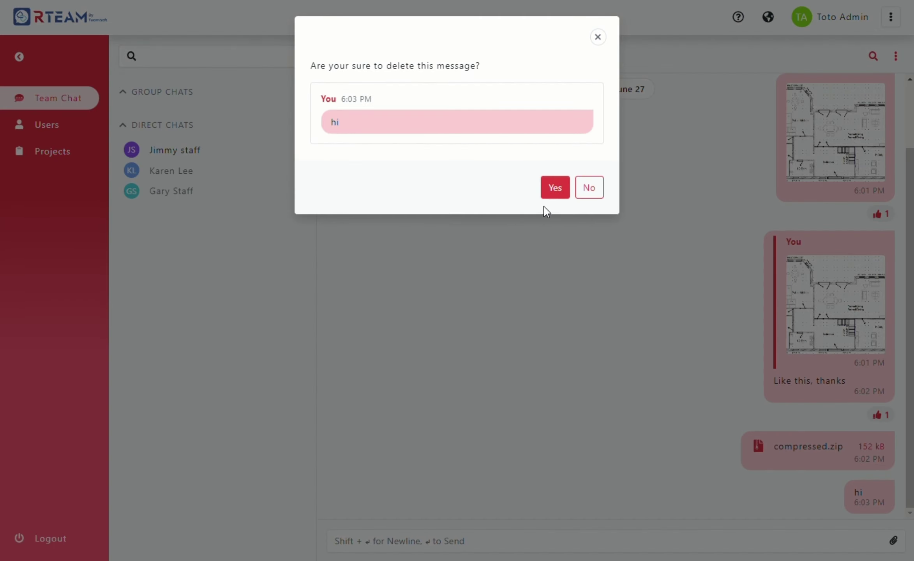
click(554, 191)
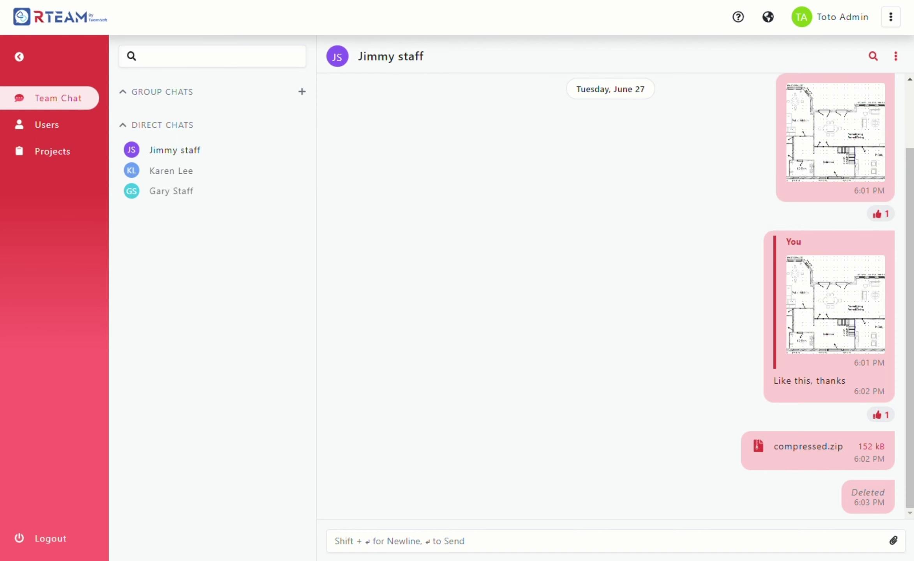
View the conversation's saved messages, locate the saved compressed.zip in the chat history, and return to the conversation details.
click(896, 56)
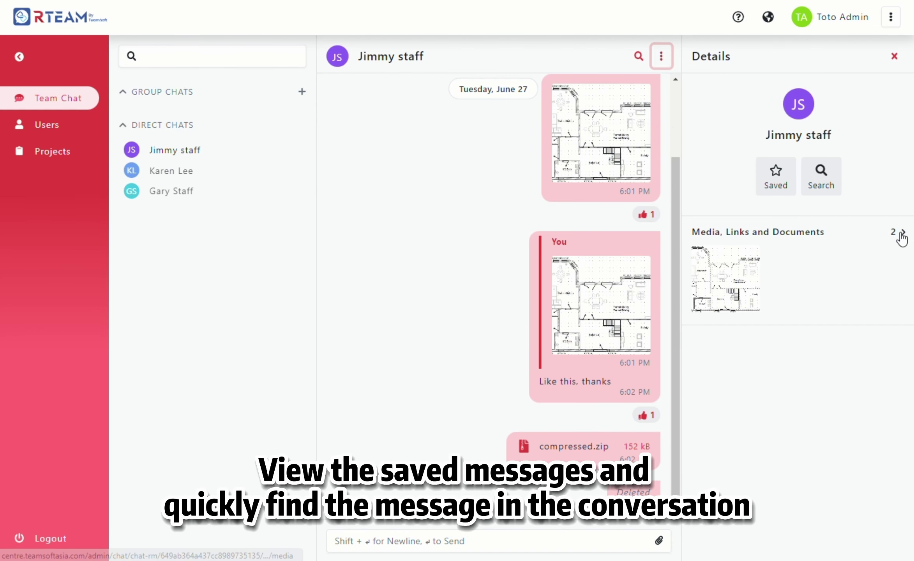
click(787, 178)
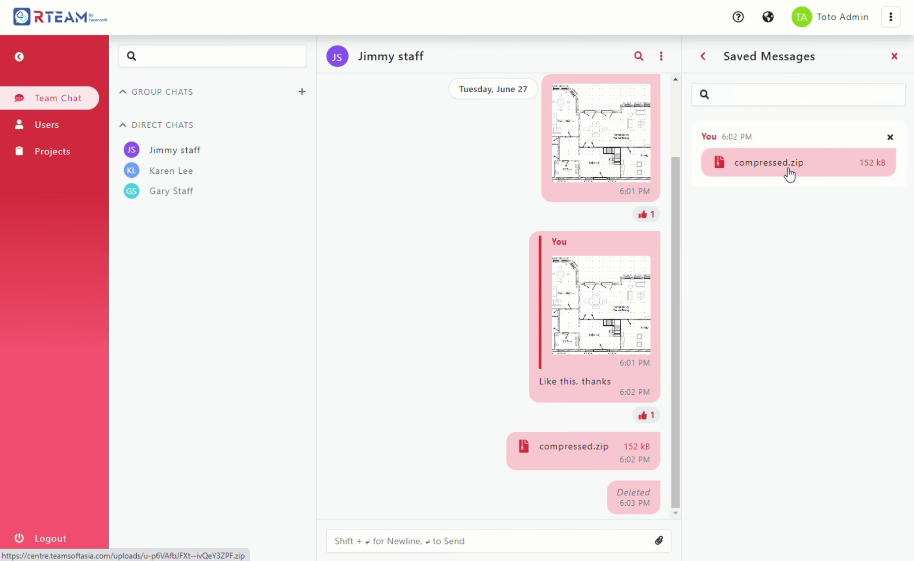
click(824, 144)
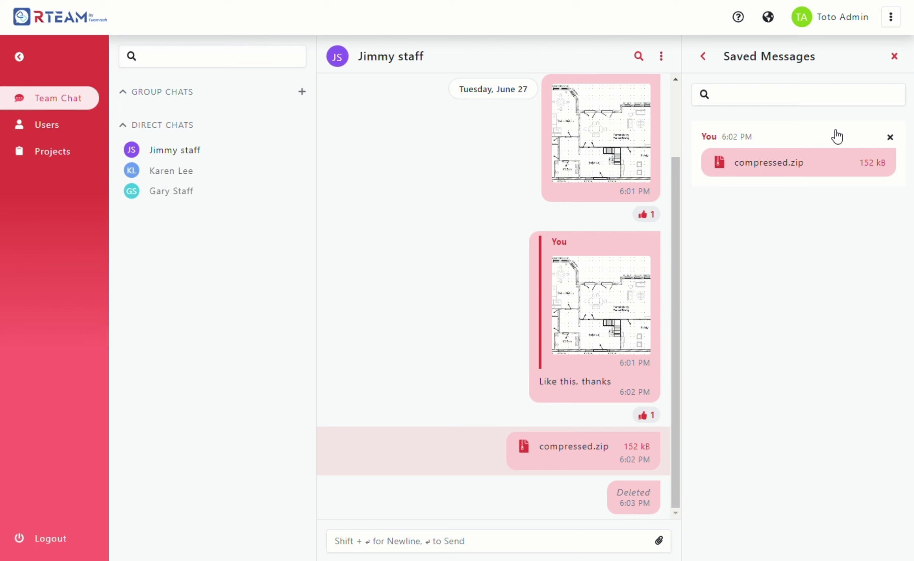
click(703, 57)
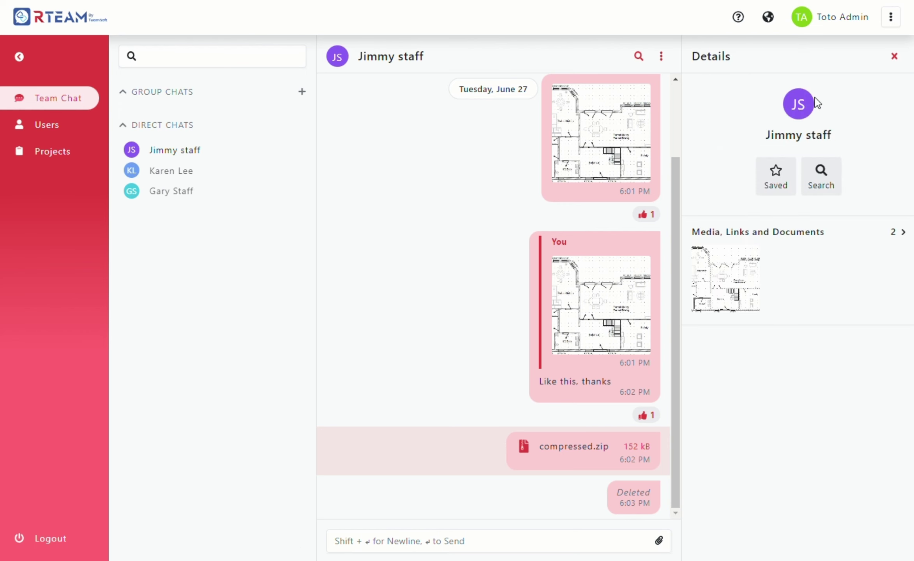
Search the conversation for "tasks 01", locate the matching message in the chat, and return to the conversation details.
click(828, 183)
click(759, 97)
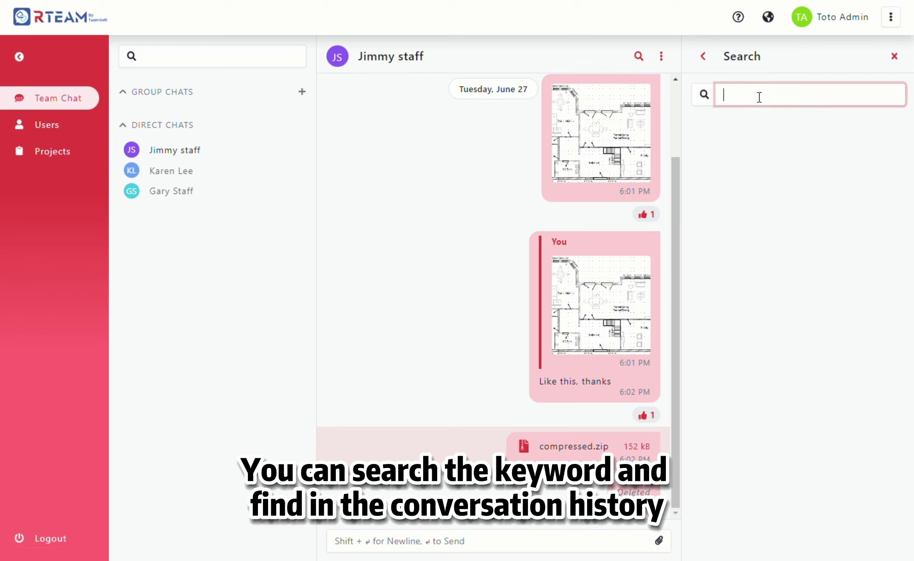
text(tasks 01)
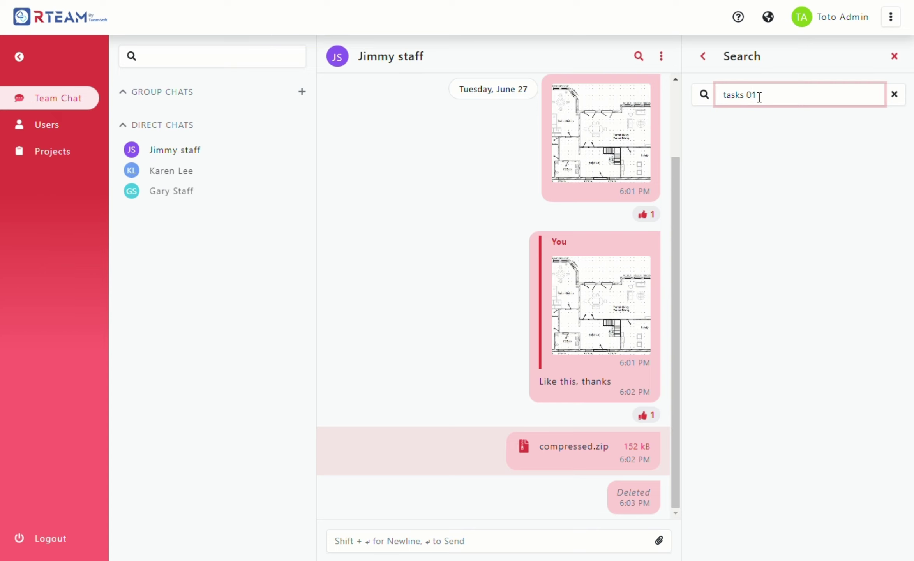
key(Return)
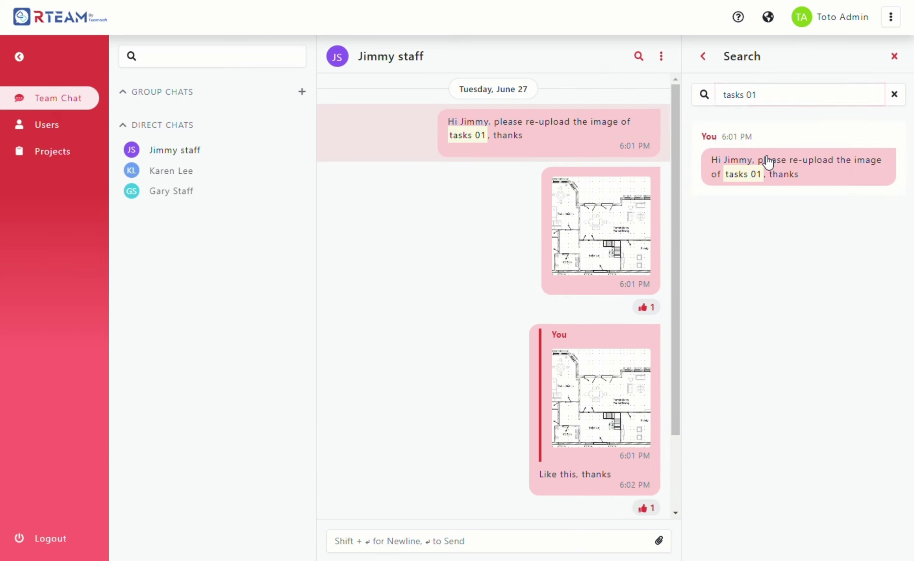
click(767, 161)
click(707, 65)
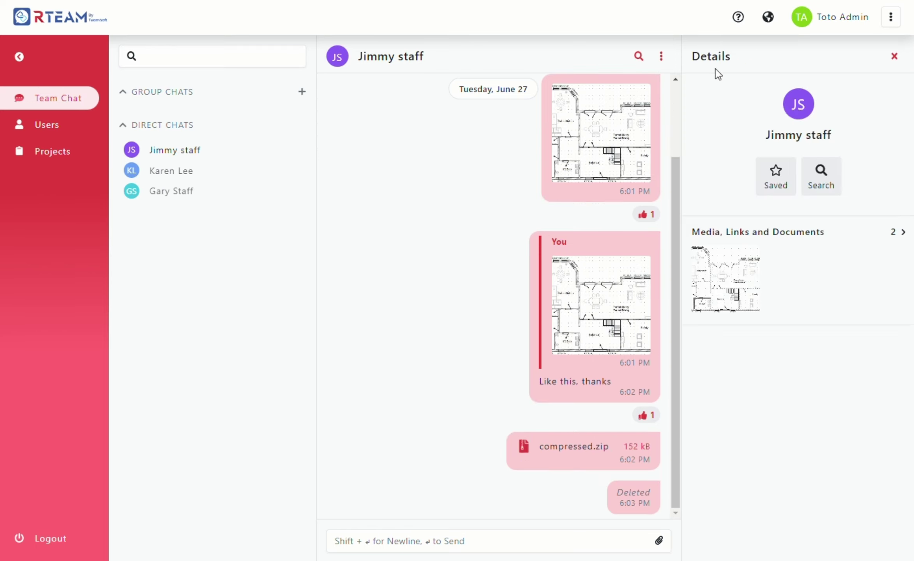
View the photos, links and documents shared in the direct conversation, and close the conversation details.
click(897, 240)
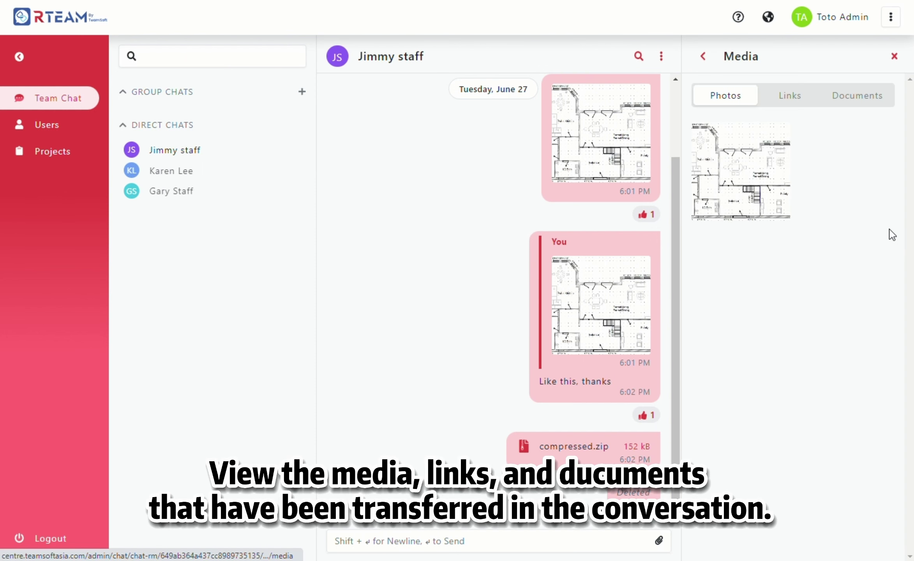
click(792, 97)
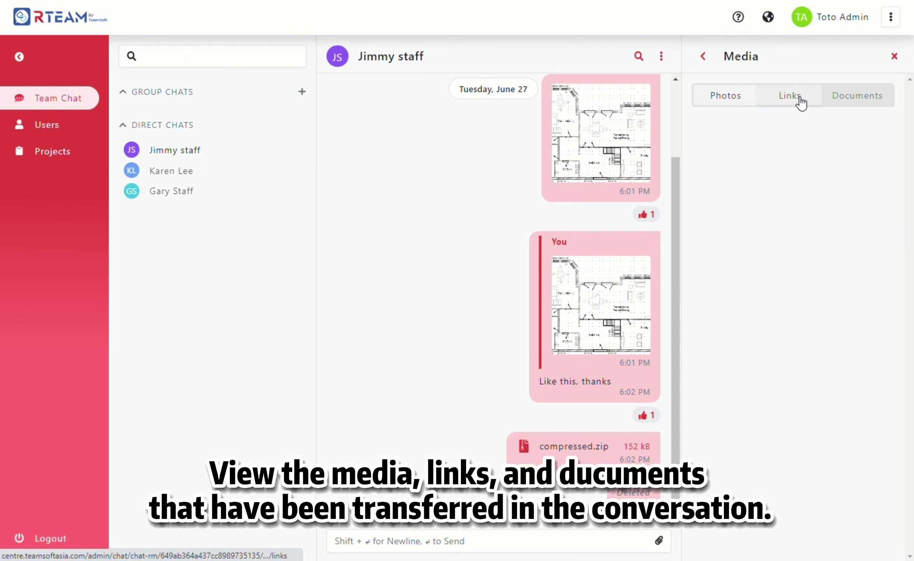
click(872, 102)
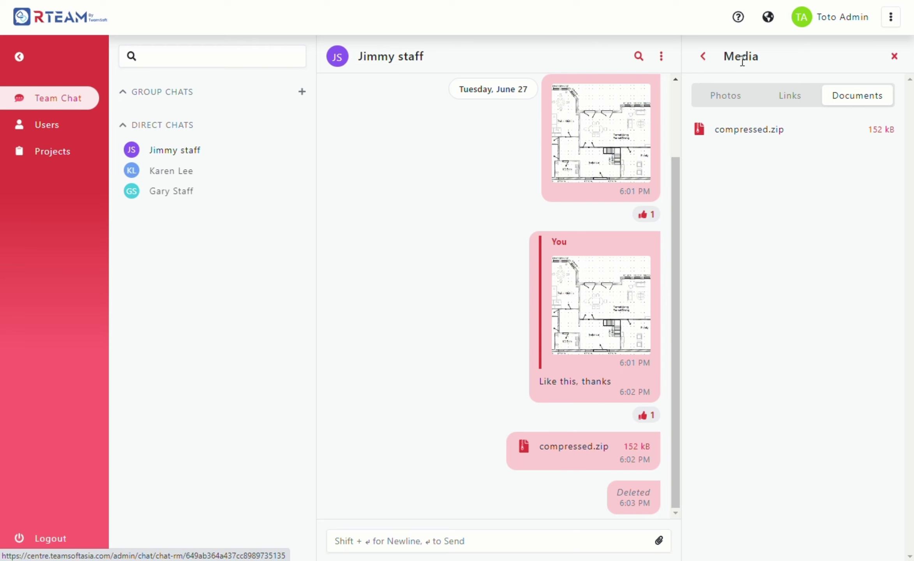
click(707, 65)
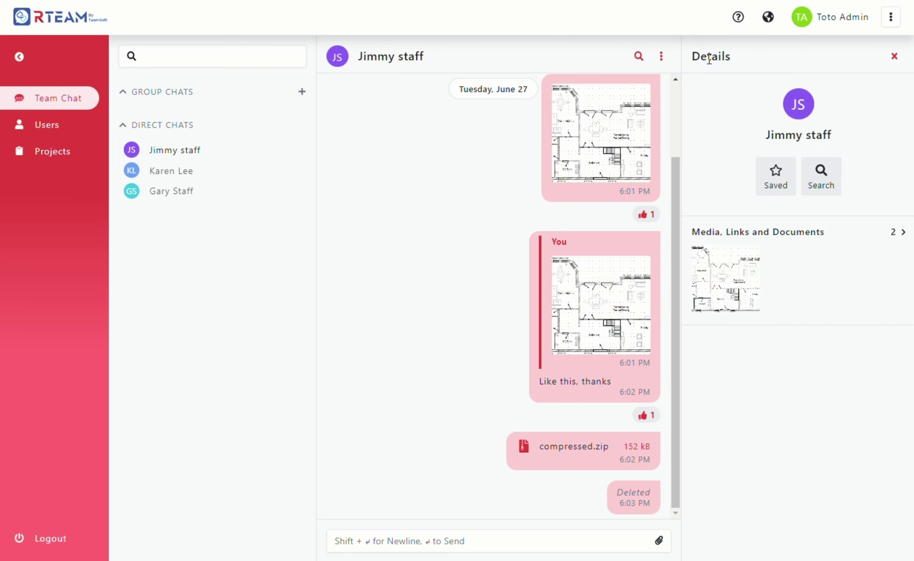
click(894, 57)
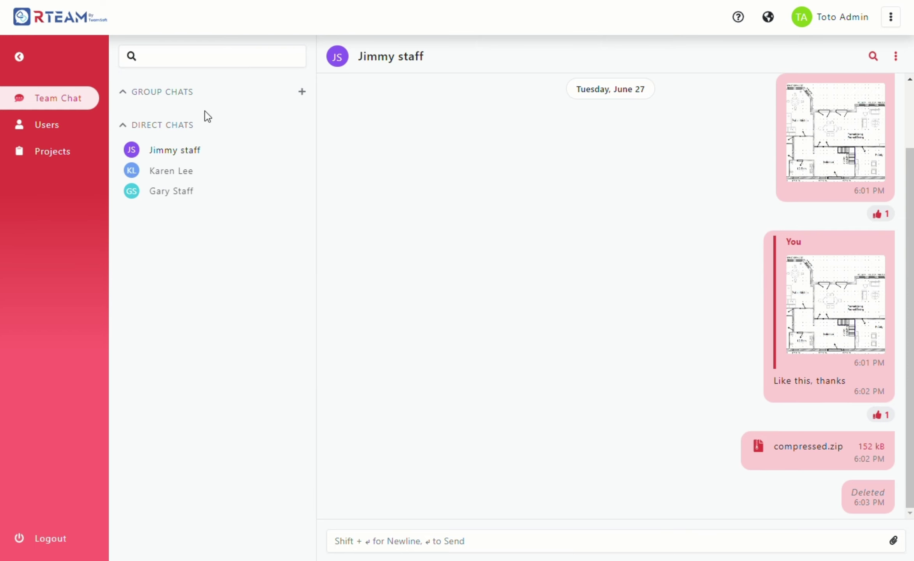
Start a new group chat named "Project 01 group" with the description "Project 01 group" and proceed to member selection.
click(302, 92)
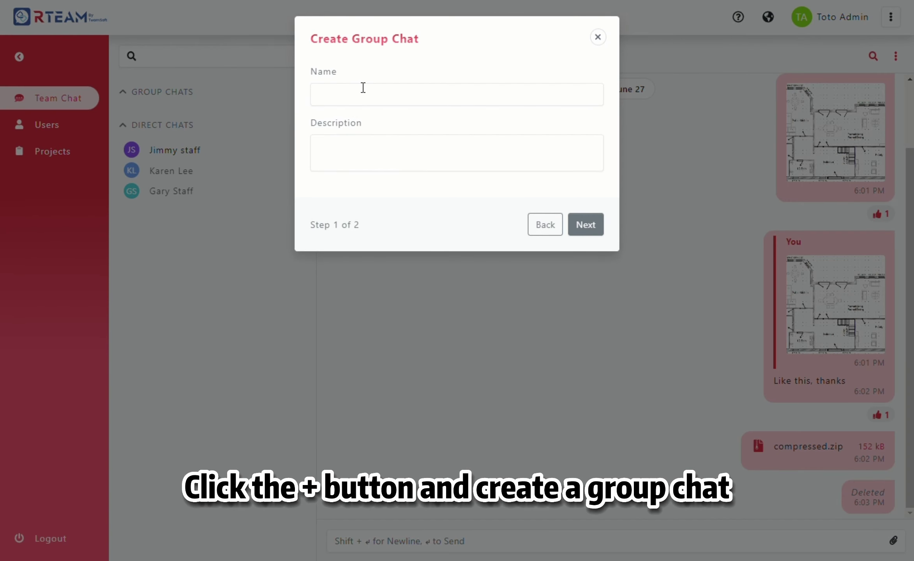
click(363, 87)
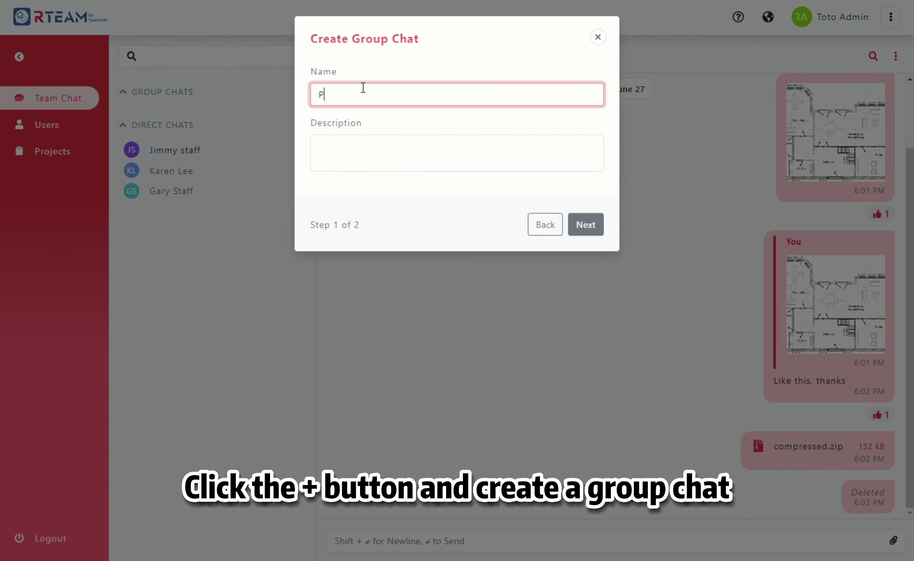
text(Project 01 group)
key(Tab)
text(Projec)
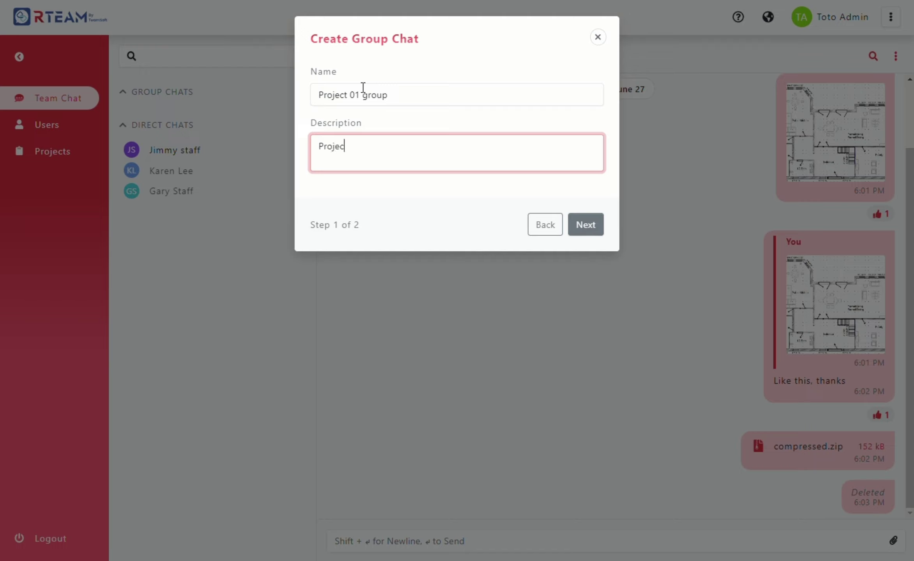
text(t 01 group)
click(586, 225)
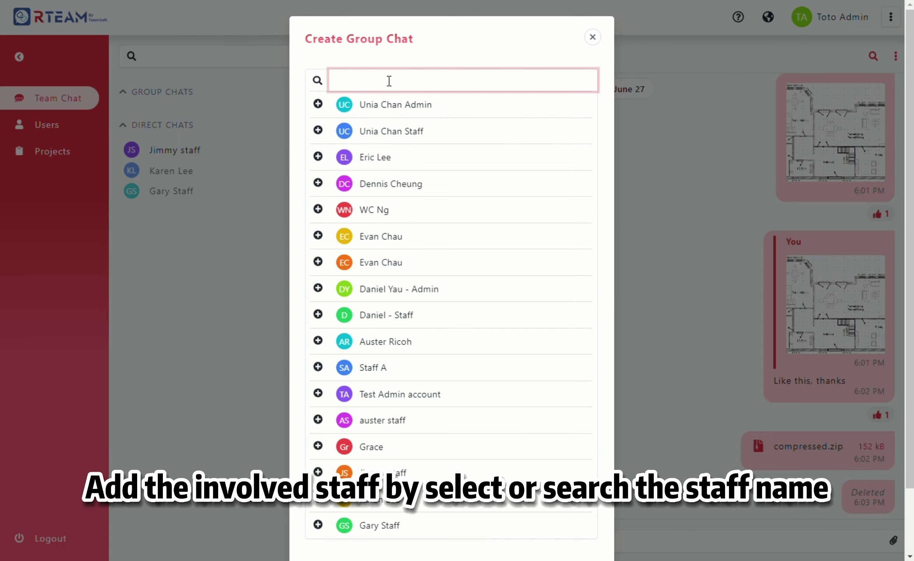
Search for and add the staff members with initials JS, KL and AS (the staff account), and finish creating the group chat.
text(jimmy)
click(389, 106)
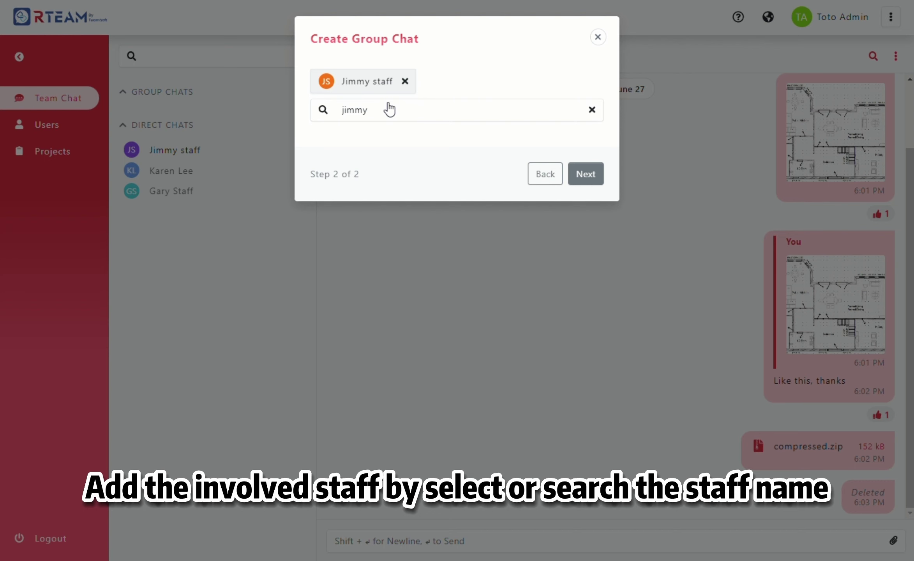
click(592, 109)
click(482, 110)
text(karen)
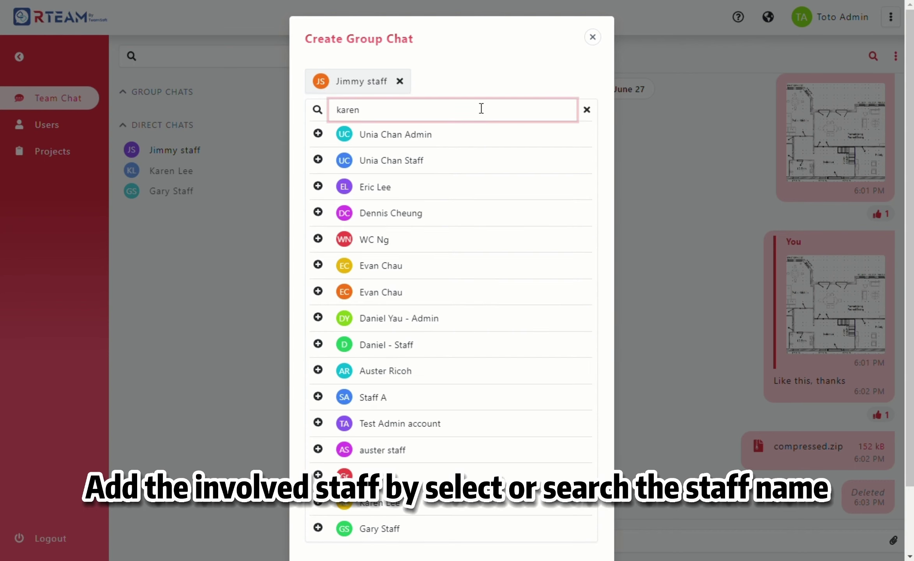
click(426, 143)
click(590, 112)
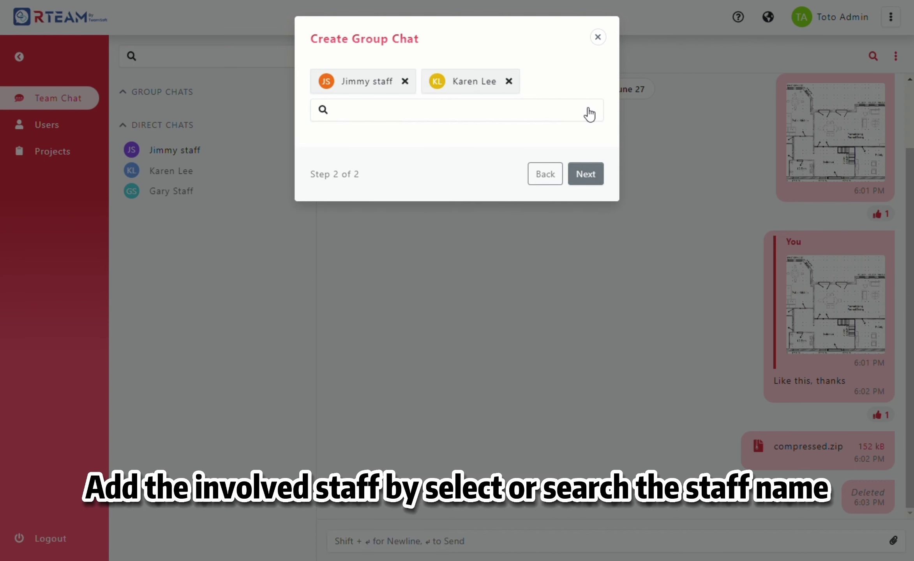
click(506, 112)
text(auster)
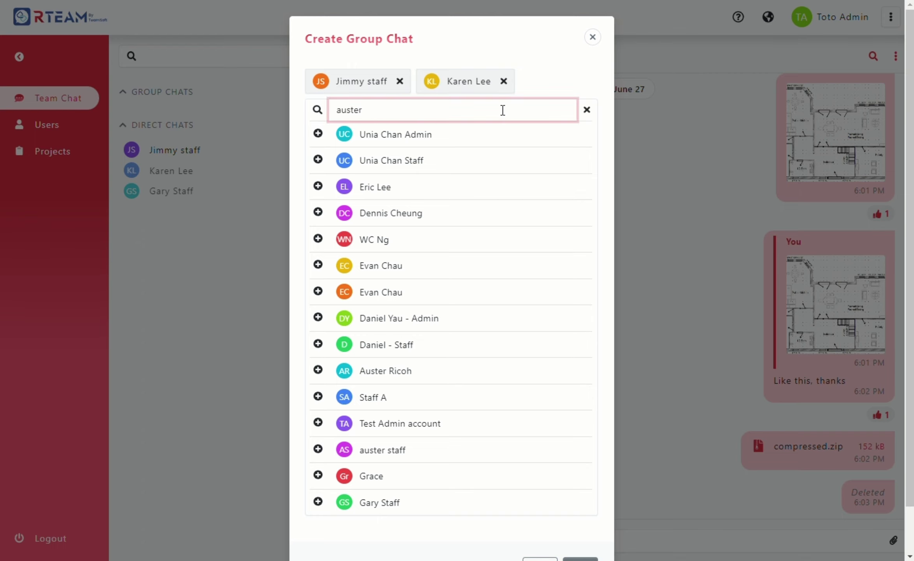
click(430, 187)
click(587, 204)
Send "Hi guys, this is for project 01, please update the job progress here, thanks" in the Project 01 group chat.
text(Hi guy)
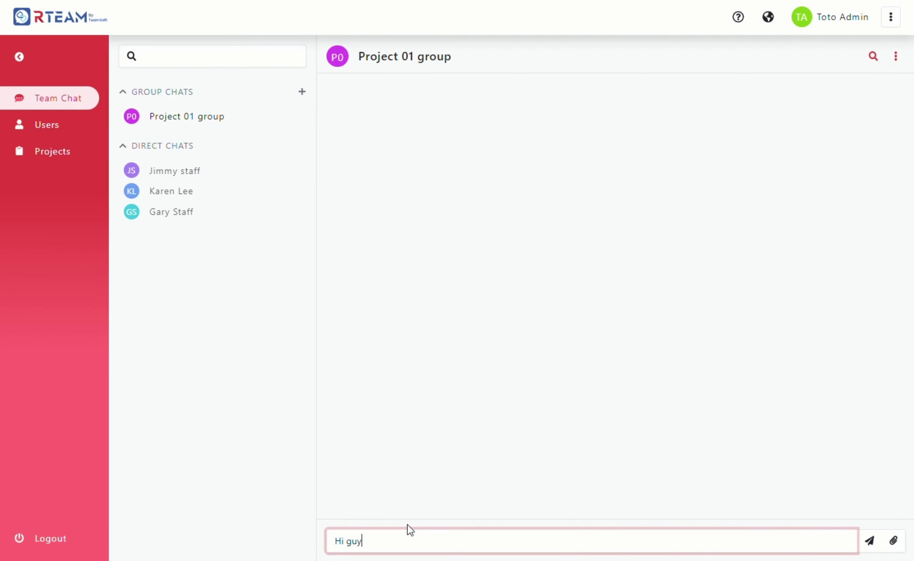
text(s, this is for project 01, please update the job progress here, thanks)
key(Return)
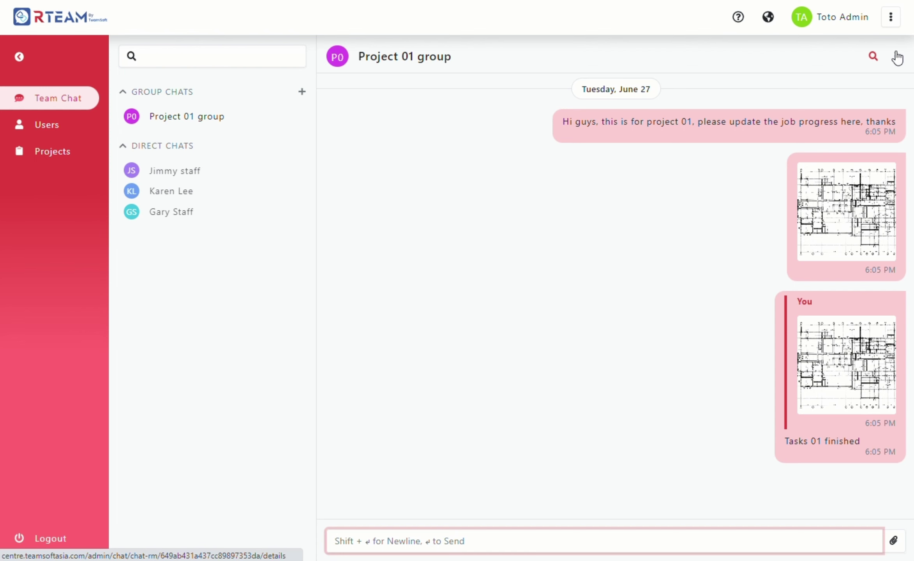
Add the staff member with initials GS to Project 01 group, save the member list, and return to the group details.
click(896, 56)
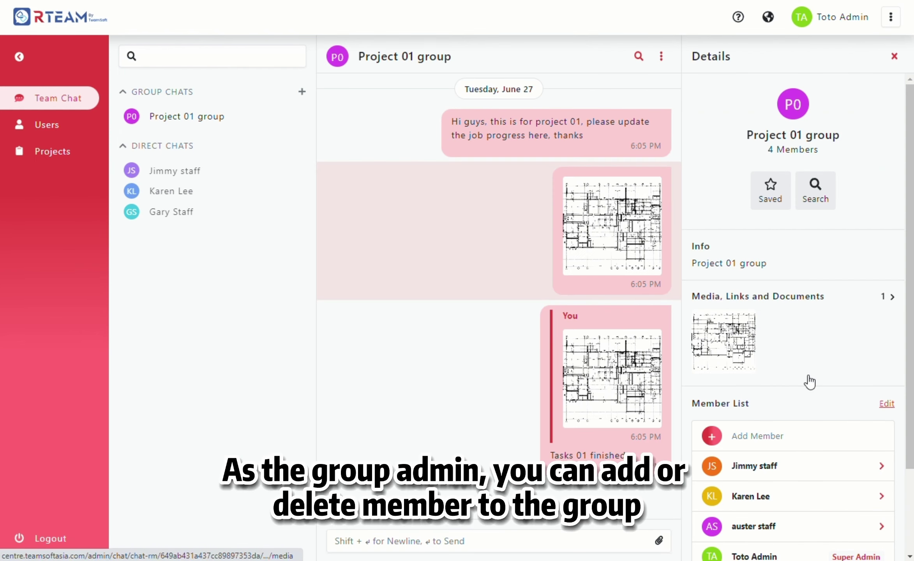
scroll(800, 413, down, 3)
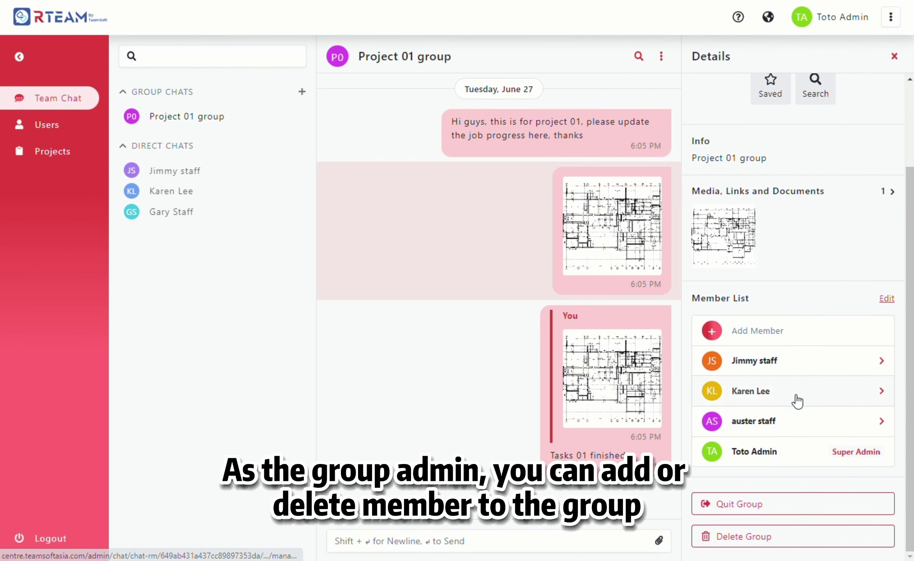
click(761, 329)
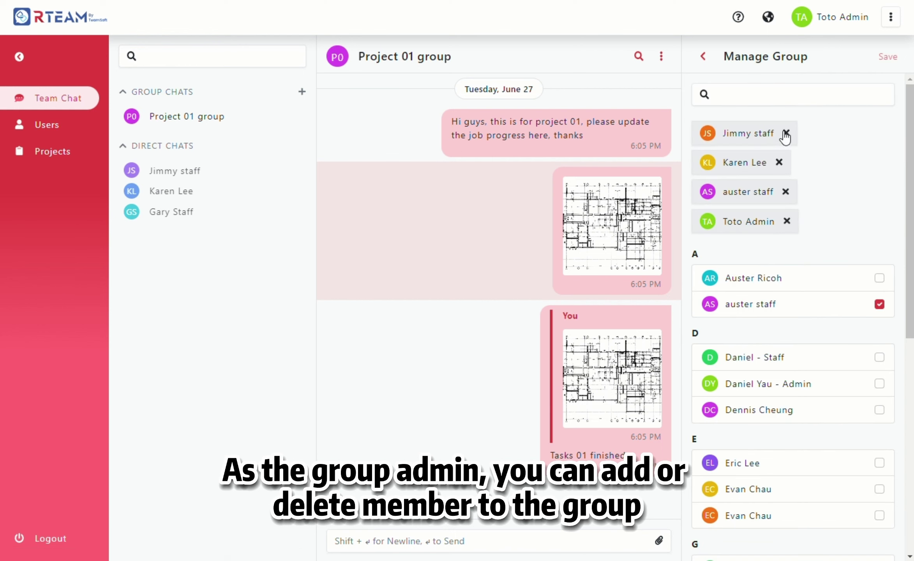
click(770, 97)
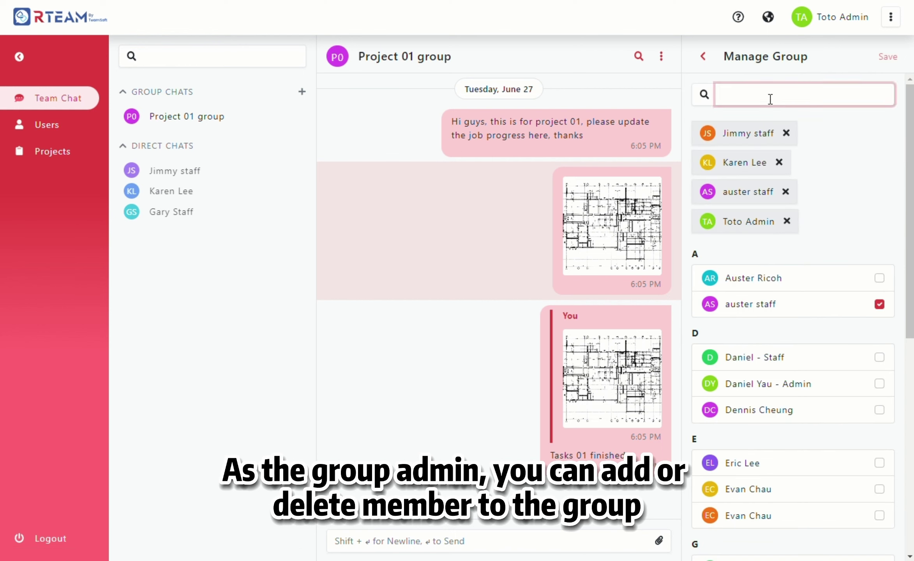
text(gary)
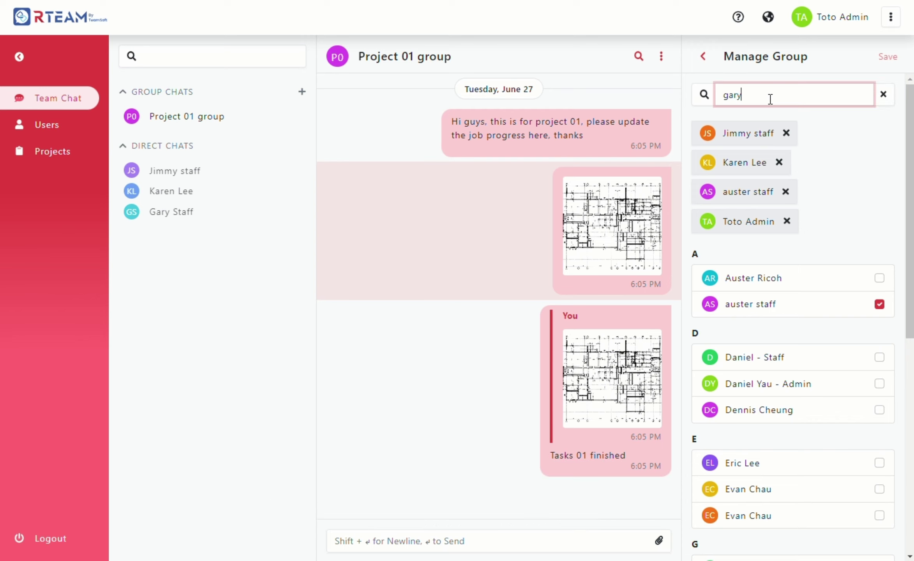
click(882, 248)
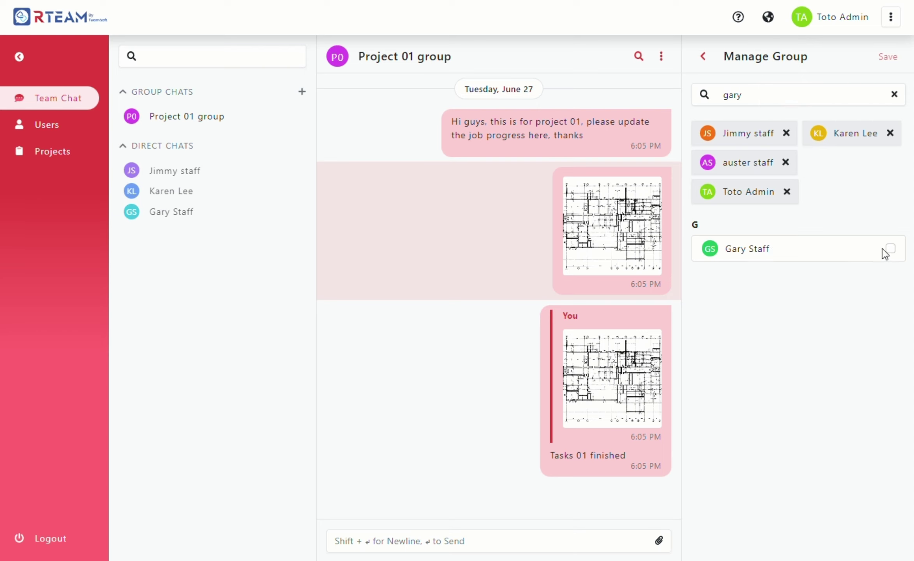
click(891, 248)
click(894, 59)
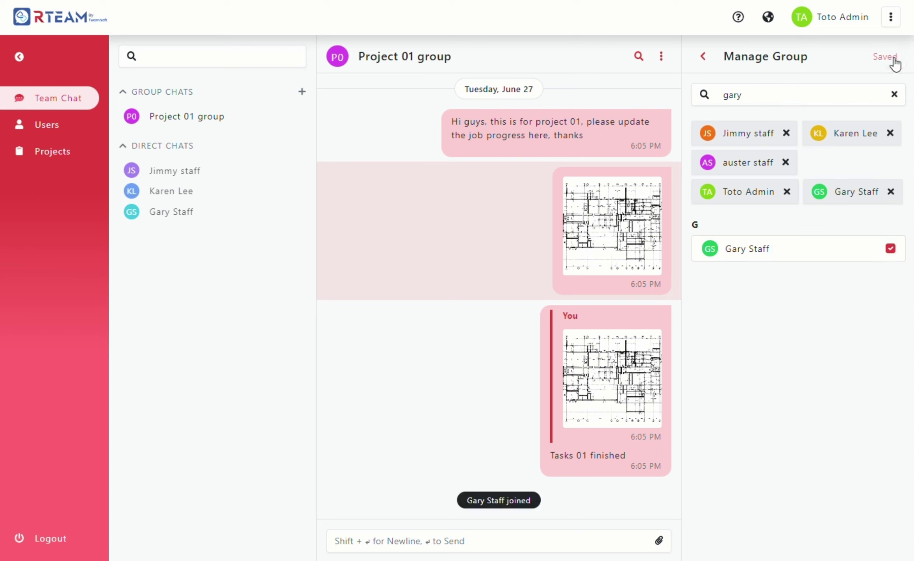
click(704, 58)
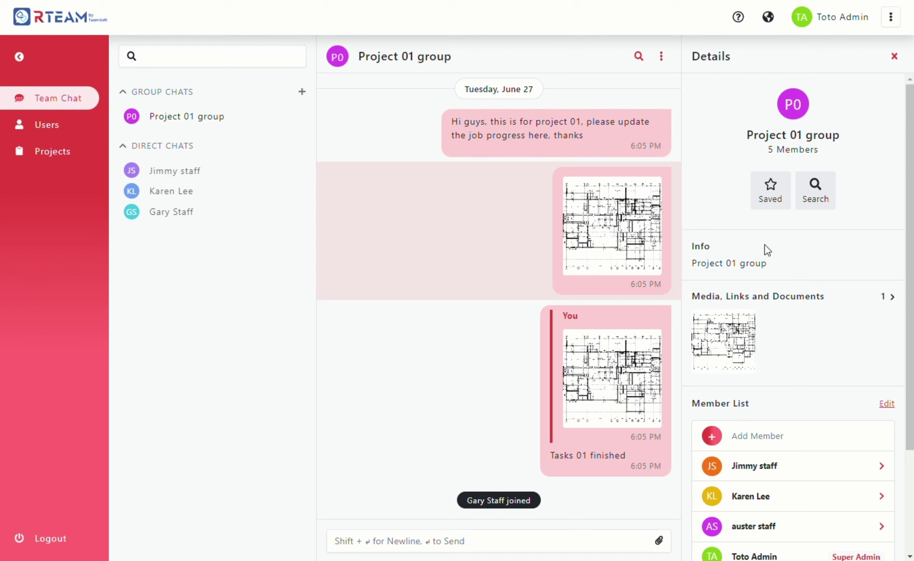
Set the member with initials AS as an admin of Project 01 group.
scroll(773, 327, down, 3)
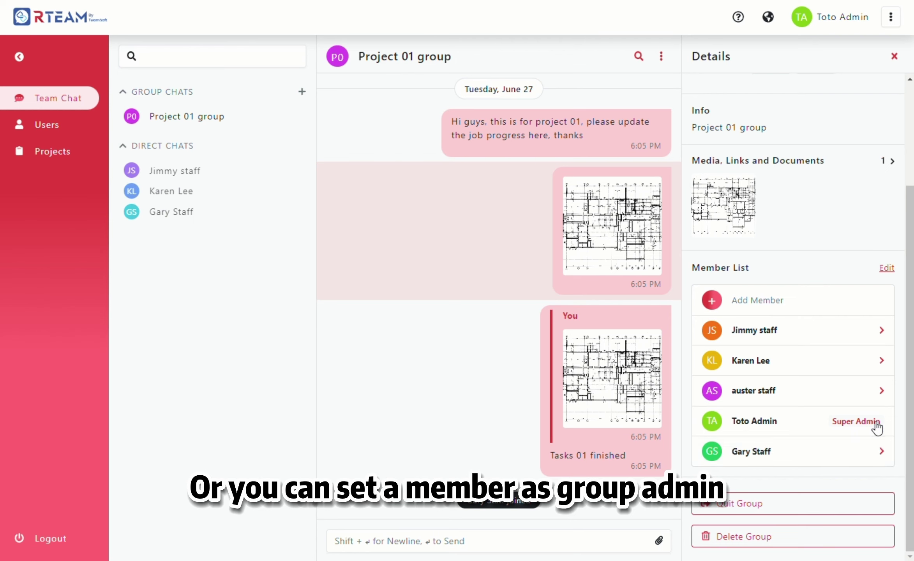
click(881, 390)
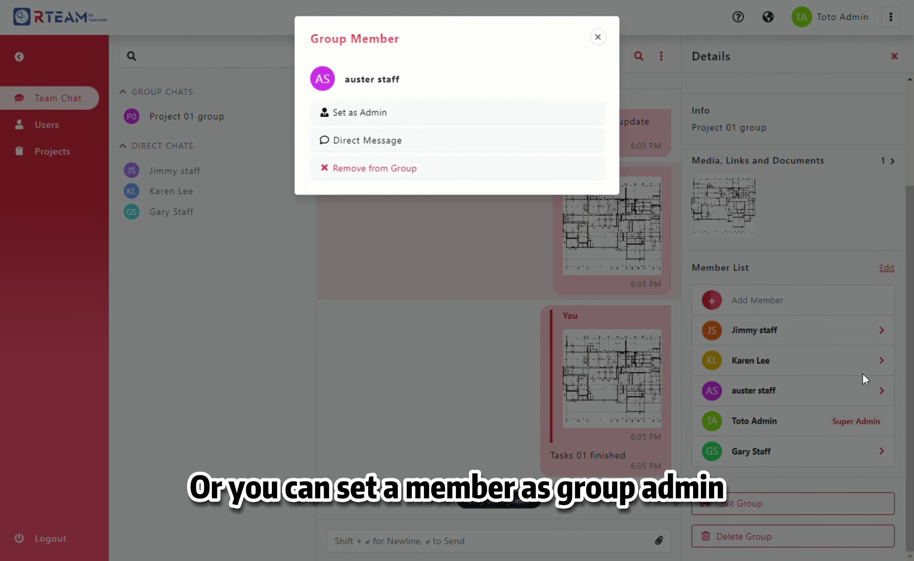
click(374, 117)
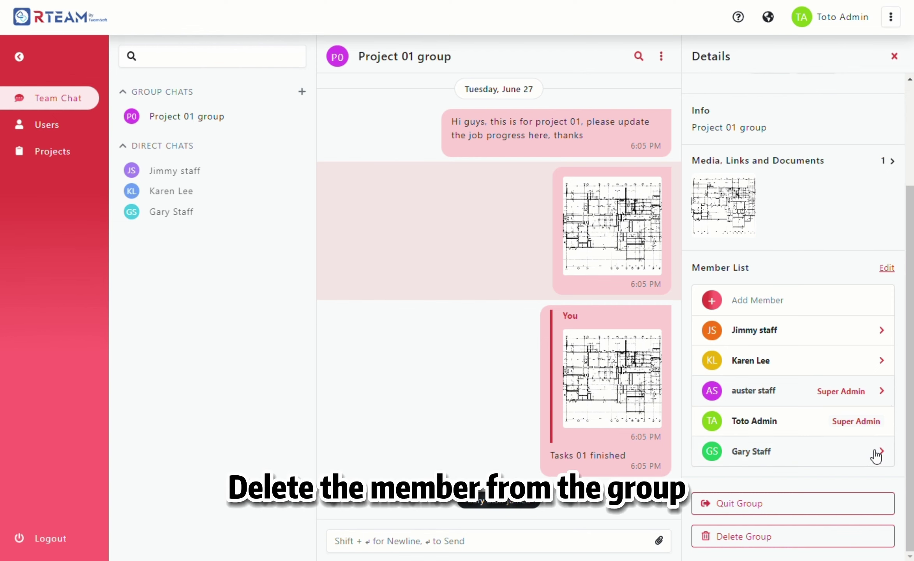
Remove the member with initials KL from Project 01 group and close the group details.
click(881, 361)
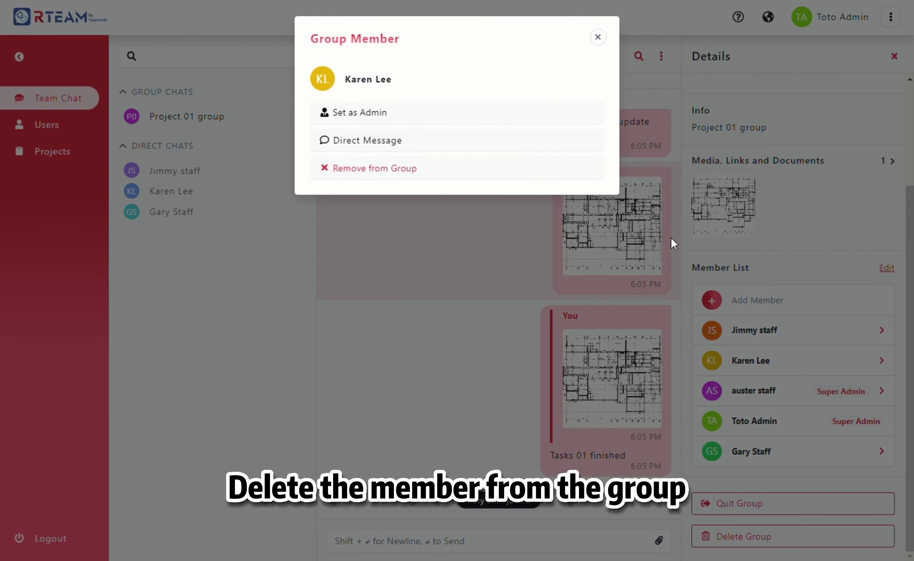
click(399, 169)
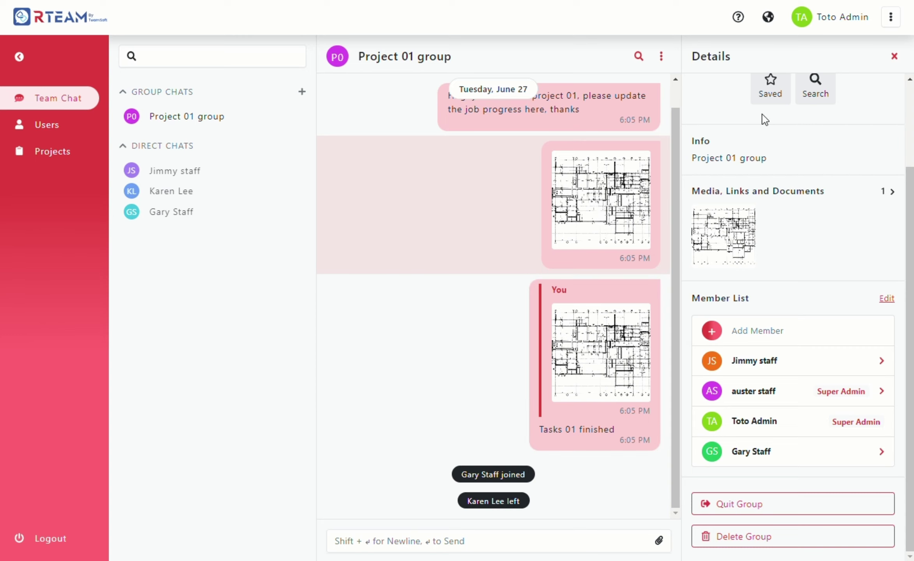
click(895, 59)
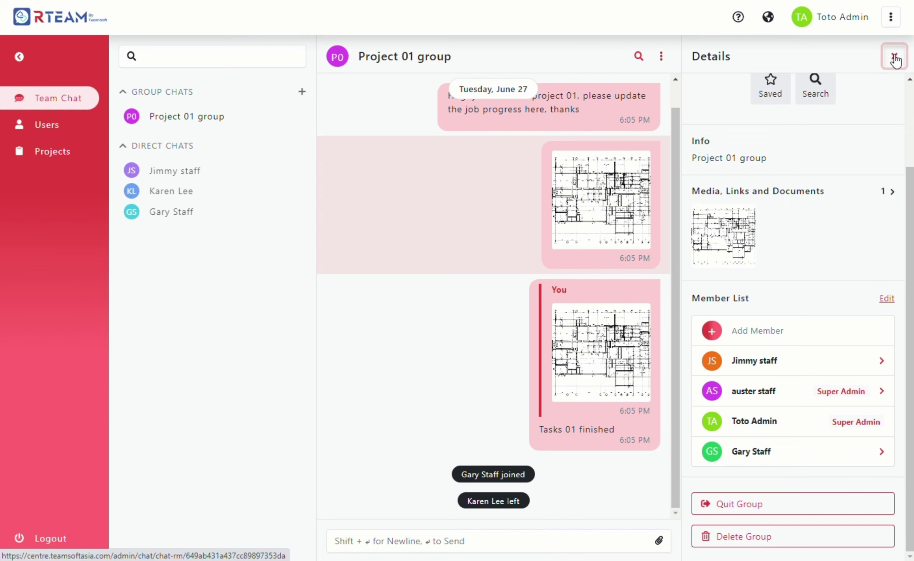